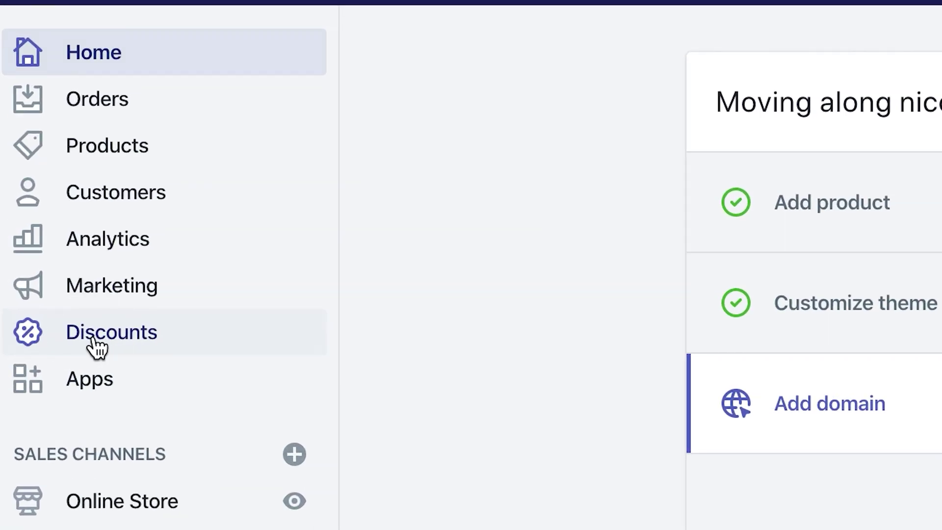
{"action": "left_click", "coordinate": [96, 349]}
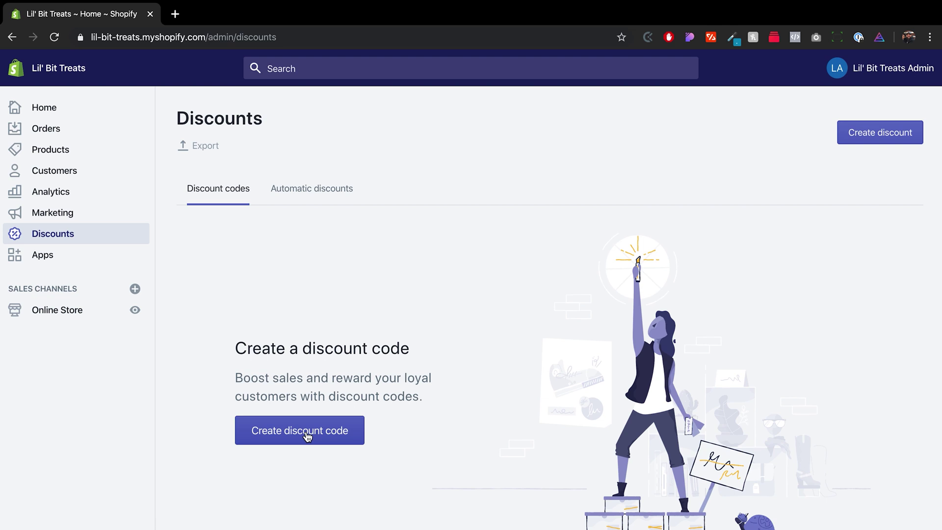
Step: Start a new discount code and enter SUMMER10 as its code
{"action": "left_click", "coordinate": [307, 435]}
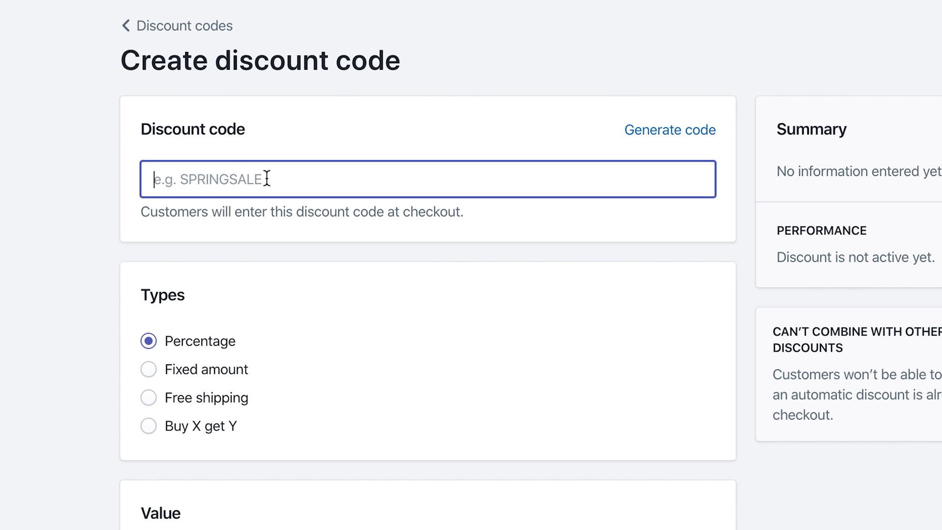
{"action": "type", "text": "SUMMER"}
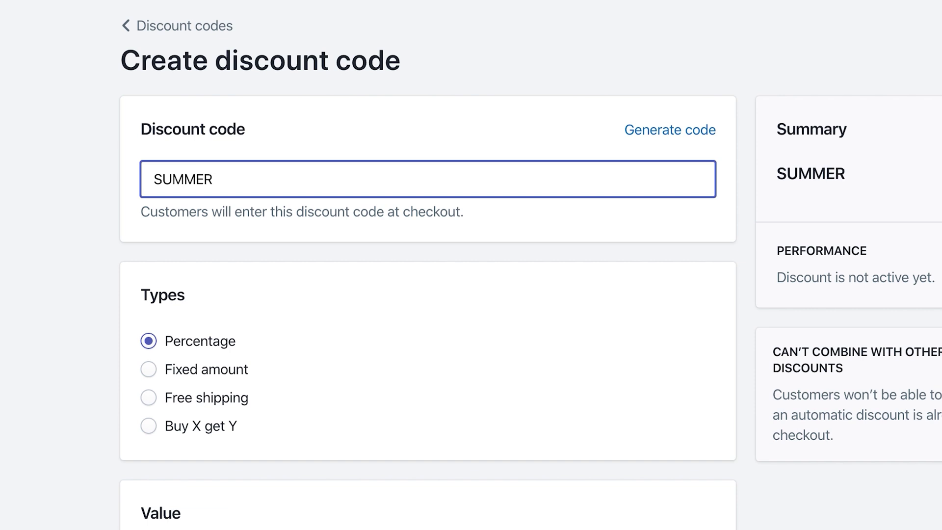
{"action": "type", "text": "10"}
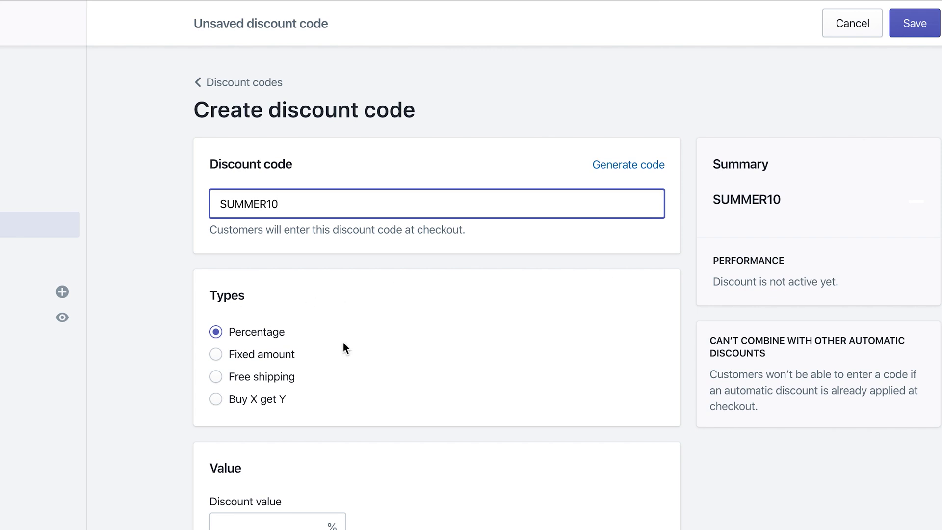
Step: Set SUMMER10's percentage discount value to 10%
{"action": "scroll", "coordinate": [343, 343], "scroll_direction": "down", "scroll_amount": 3}
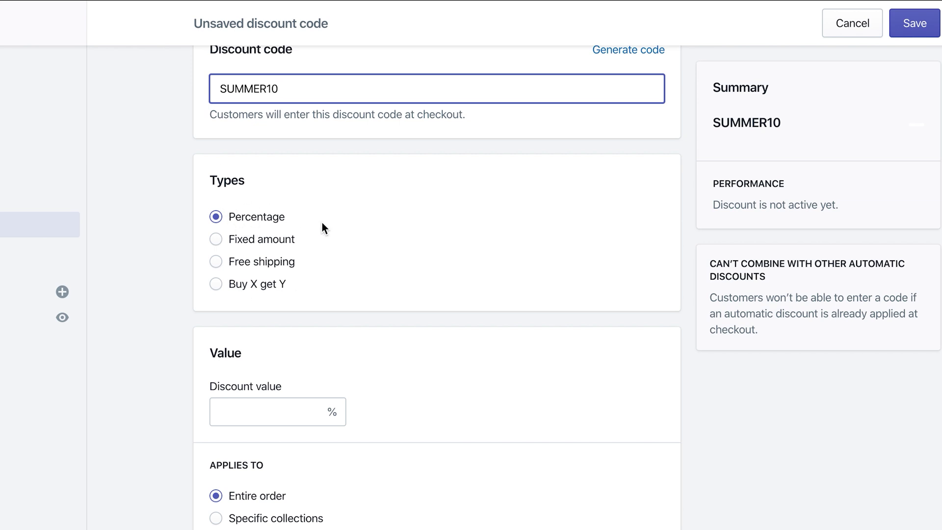
{"action": "scroll", "coordinate": [373, 329], "scroll_direction": "down", "scroll_amount": 3}
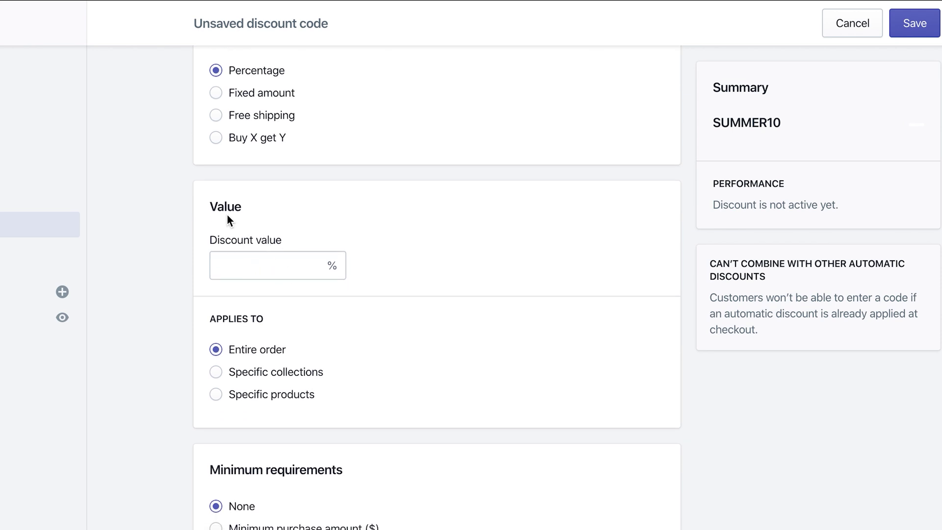
{"action": "left_click", "coordinate": [242, 271]}
{"action": "type", "text": "10"}
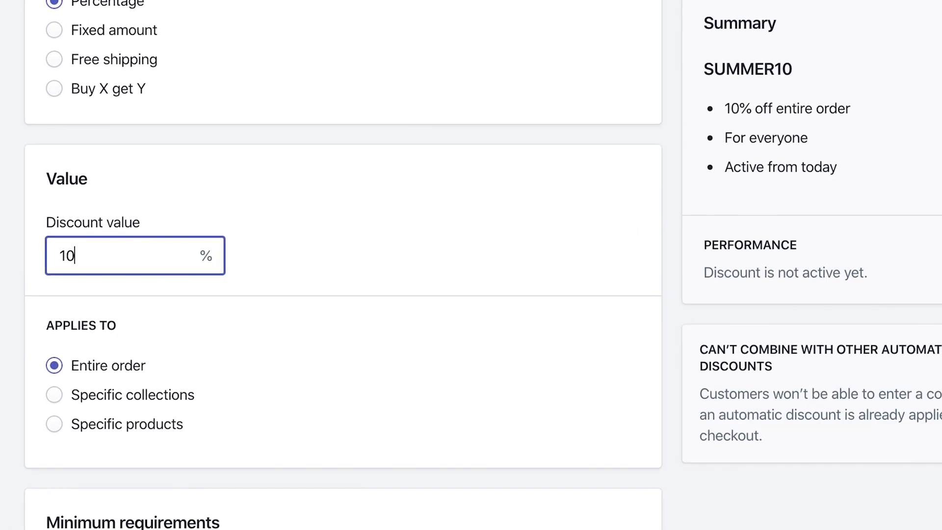
{"action": "left_click", "coordinate": [433, 289]}
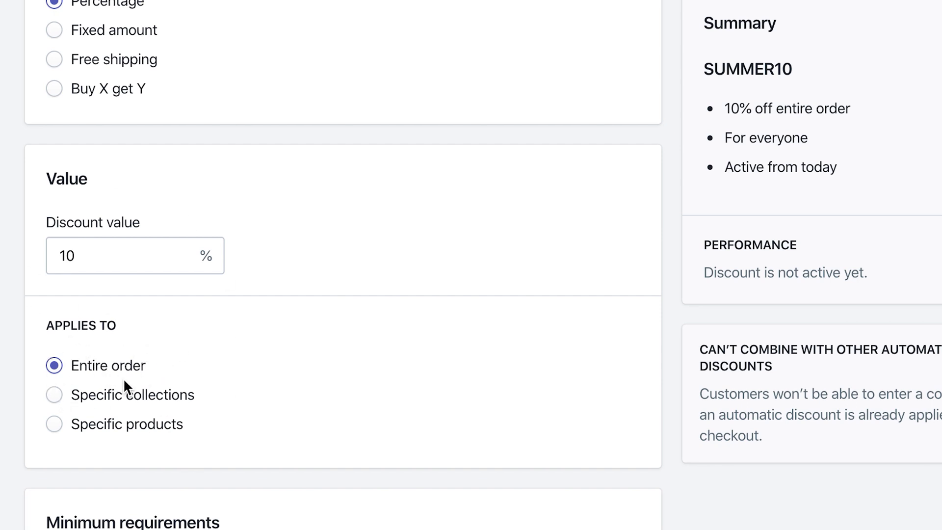
{"action": "left_click", "coordinate": [54, 395]}
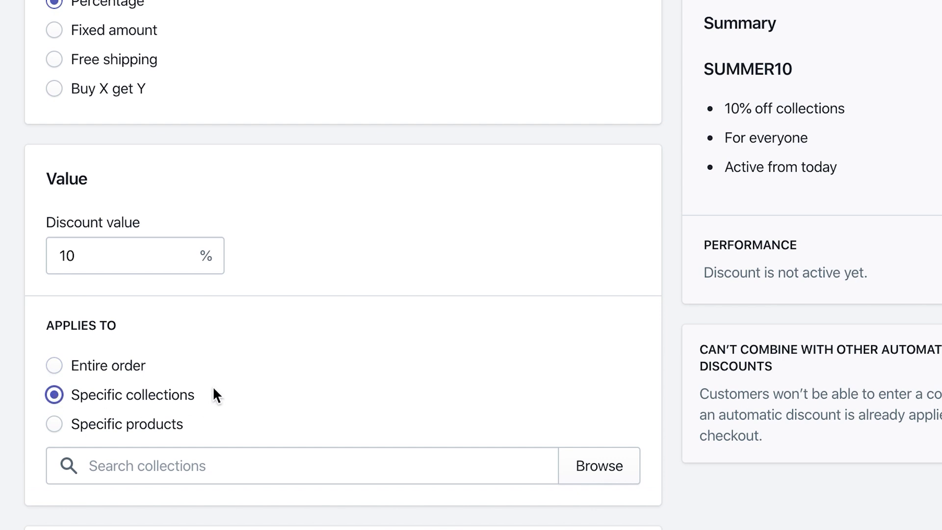
{"action": "left_click", "coordinate": [49, 432]}
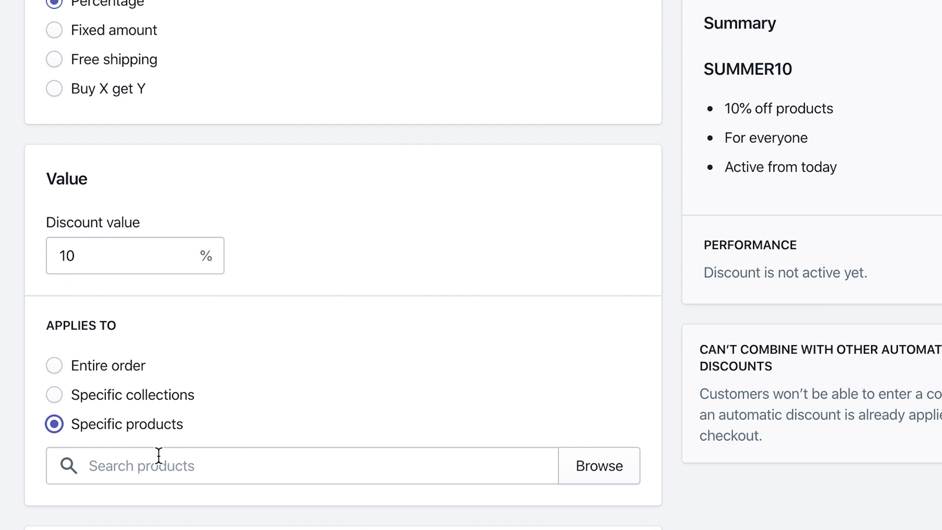
{"action": "left_click", "coordinate": [193, 473]}
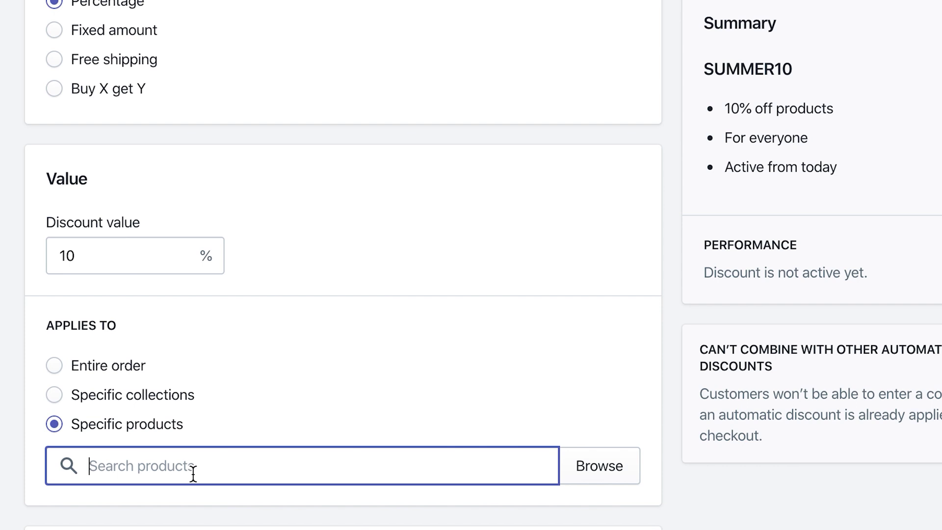
{"action": "left_click", "coordinate": [613, 466]}
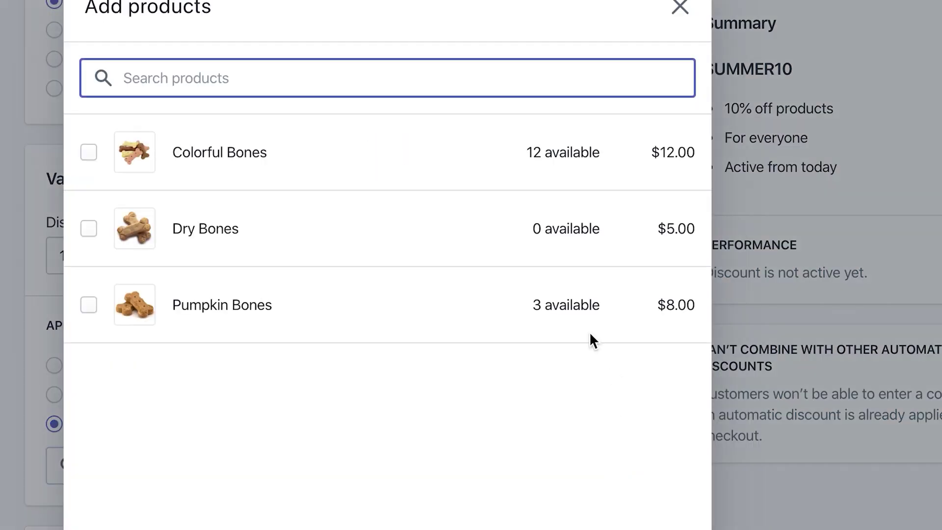
{"action": "left_click", "coordinate": [680, 8]}
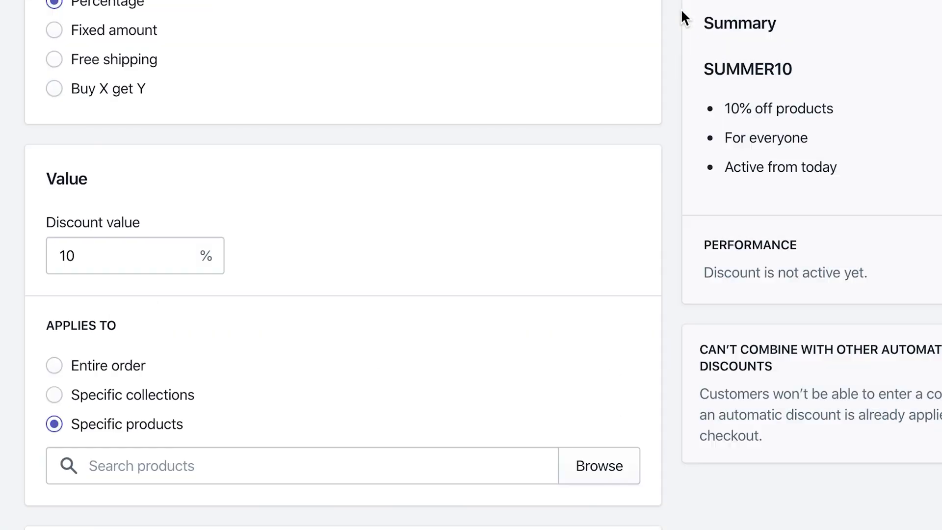
{"action": "left_click", "coordinate": [51, 396]}
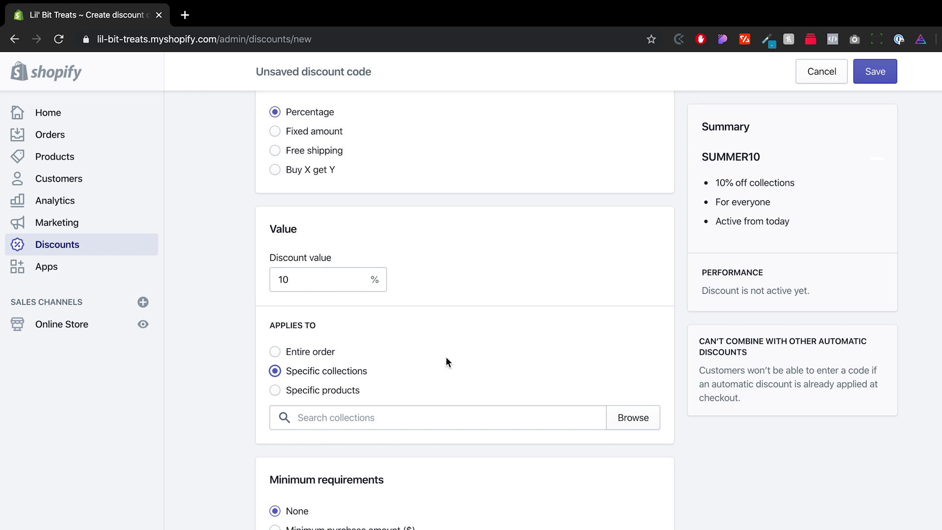
Step: Set a minimum purchase amount requirement of $100
{"action": "scroll", "coordinate": [446, 357], "scroll_direction": "up", "scroll_amount": 3}
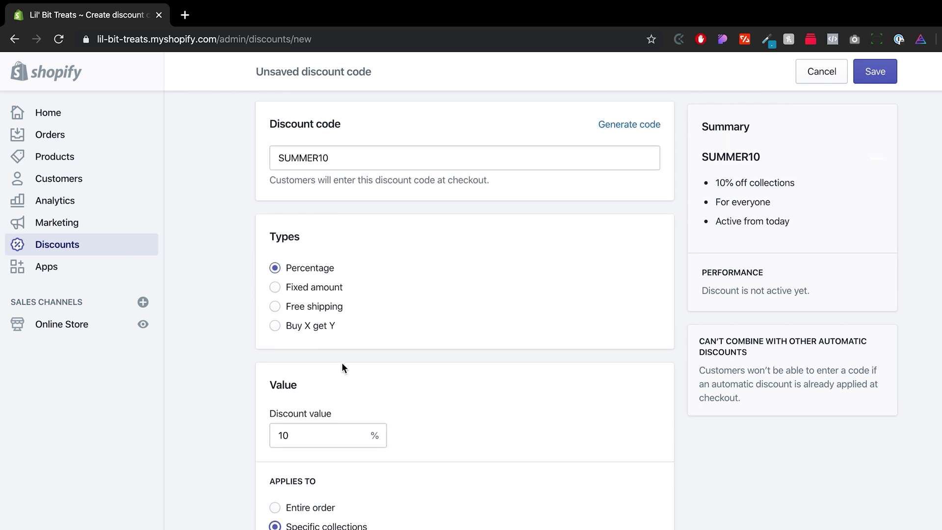
{"action": "scroll", "coordinate": [213, 363], "scroll_direction": "down", "scroll_amount": 7}
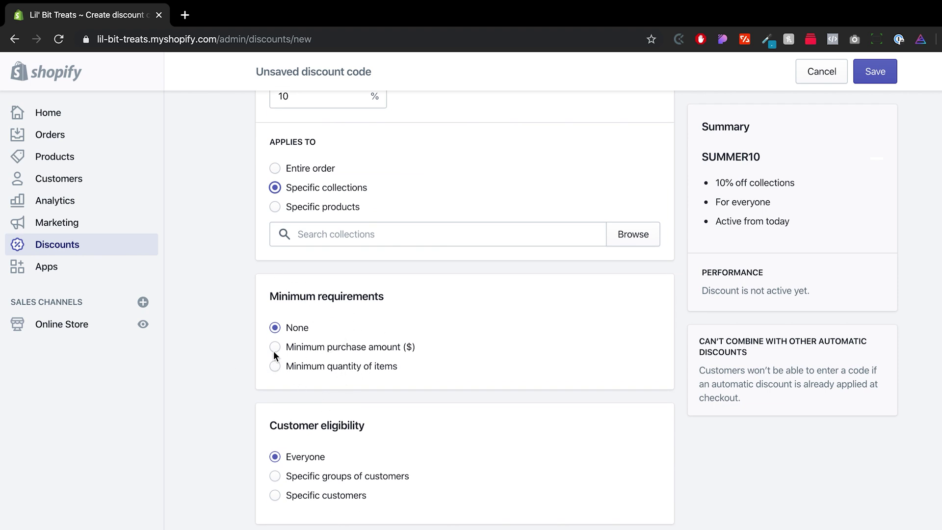
{"action": "left_click", "coordinate": [275, 348]}
{"action": "left_click", "coordinate": [345, 368]}
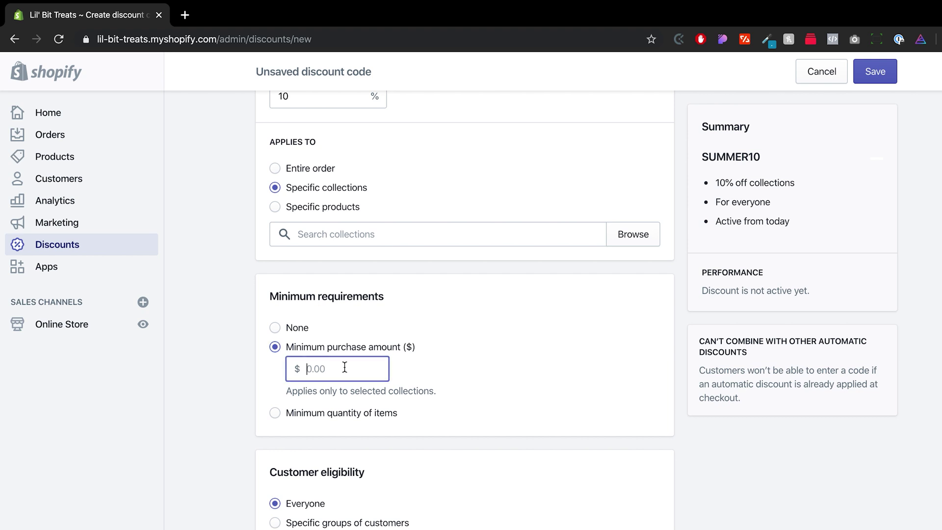
{"action": "type", "text": "100"}
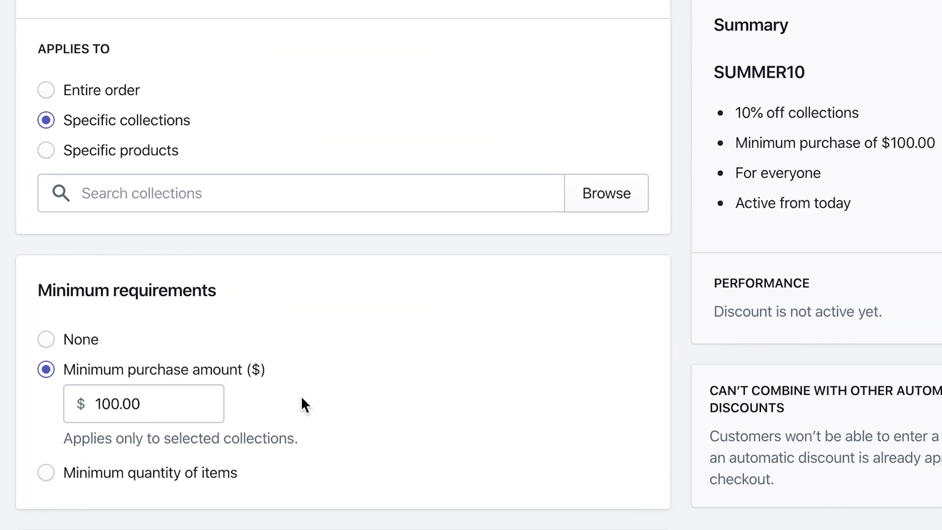
Step: Replace it with a minimum quantity requirement of 2 items
{"action": "left_click", "coordinate": [43, 472]}
{"action": "left_click", "coordinate": [165, 439]}
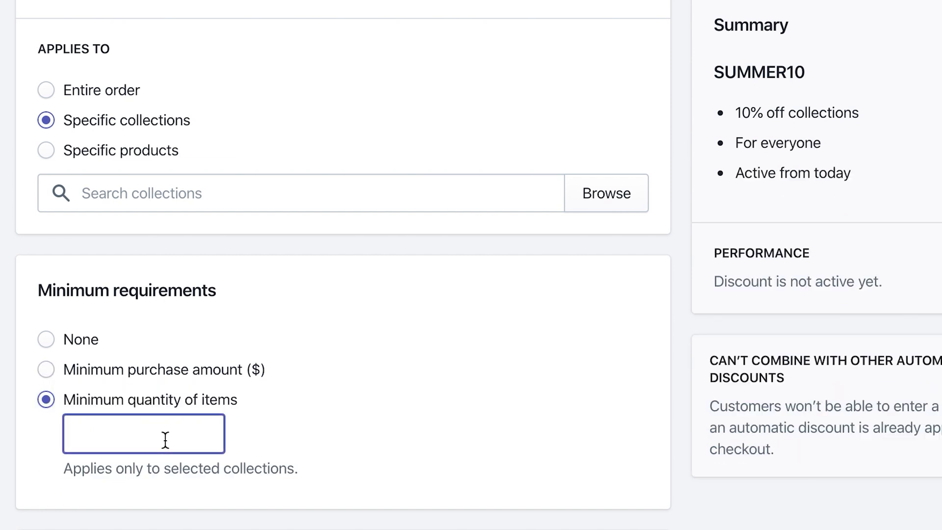
{"action": "type", "text": "2"}
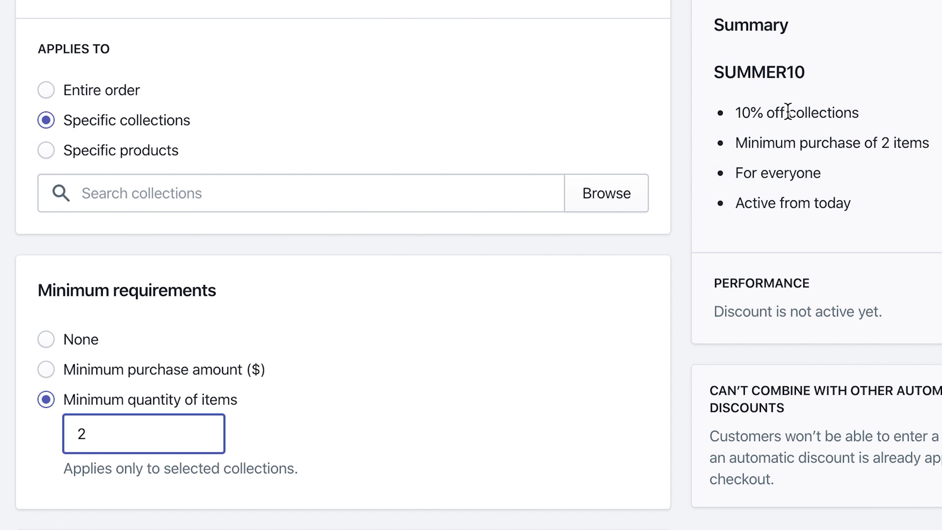
{"action": "scroll", "coordinate": [30, 418], "scroll_direction": "down", "scroll_amount": 6}
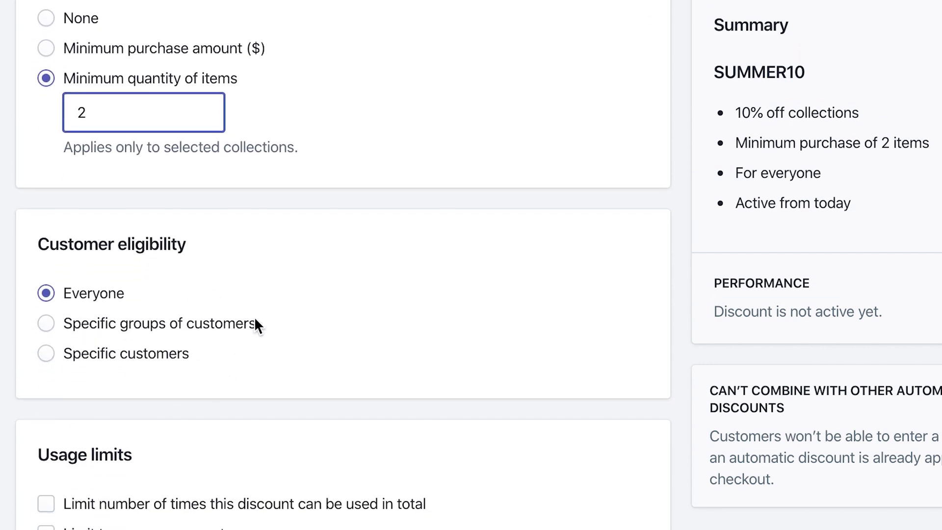
Step: After briefly choosing specific customers, set Customer eligibility to Everyone
{"action": "left_click", "coordinate": [84, 323]}
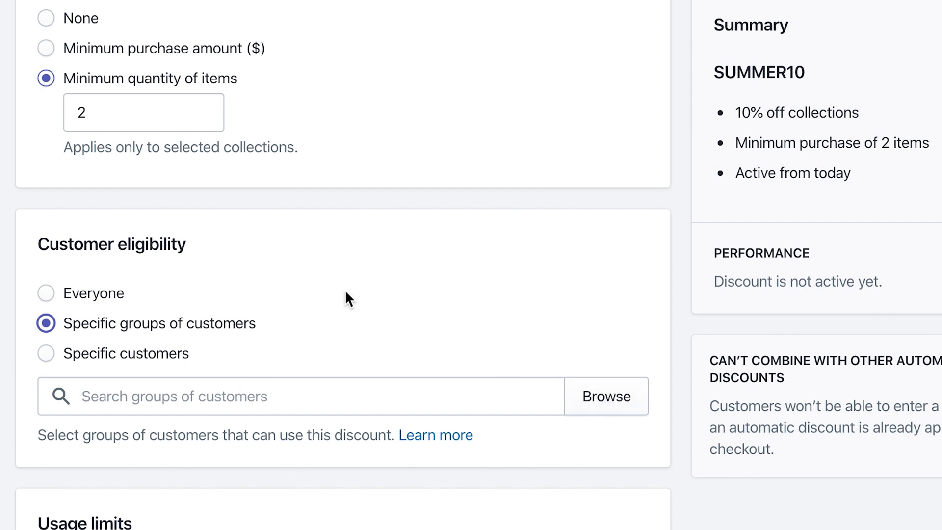
{"action": "left_click", "coordinate": [44, 355]}
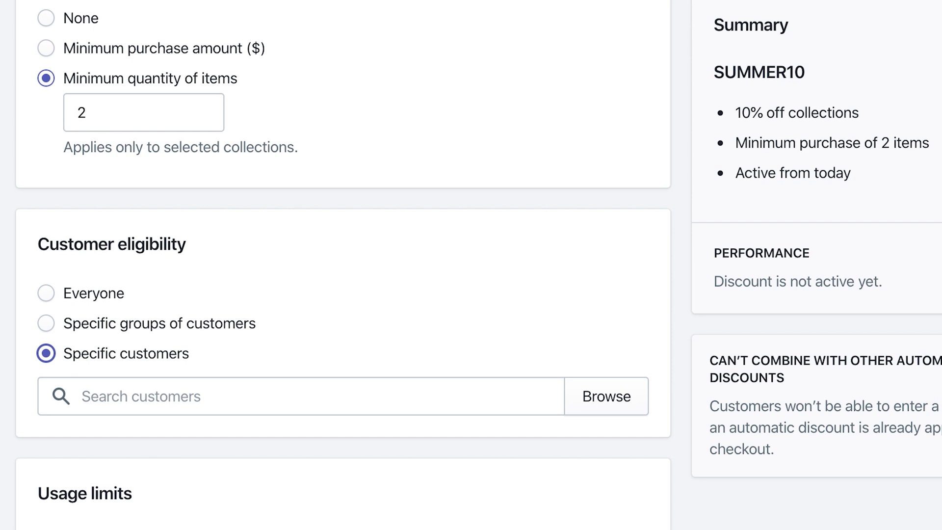
{"action": "scroll", "coordinate": [344, 265], "scroll_direction": "down", "scroll_amount": 1}
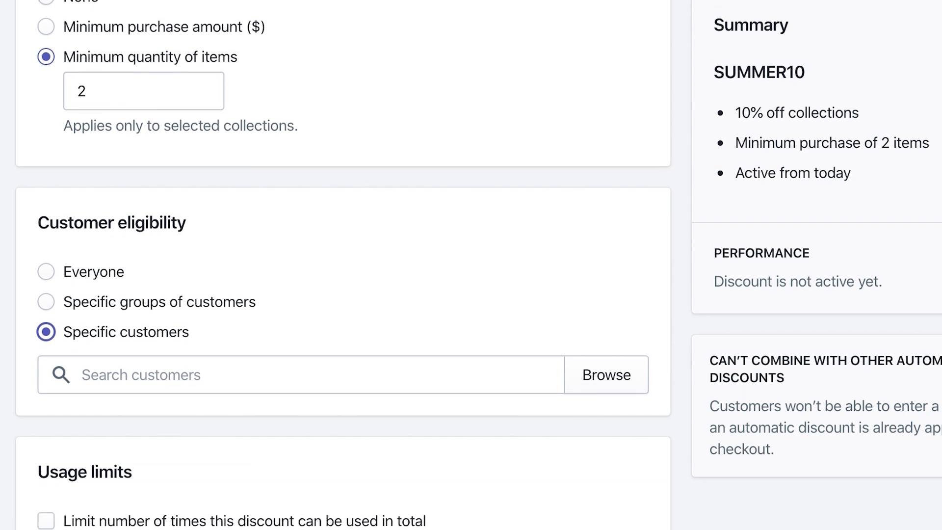
{"action": "left_click", "coordinate": [45, 268]}
{"action": "scroll", "coordinate": [269, 496], "scroll_direction": "down", "scroll_amount": 2}
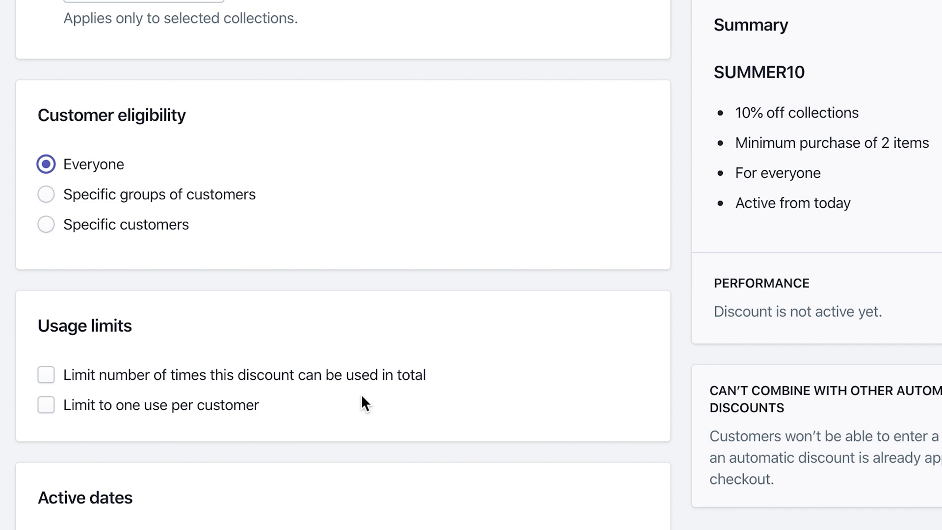
Step: Try a 100 total-uses limit, then replace it with one use per customer
{"action": "left_click", "coordinate": [46, 376]}
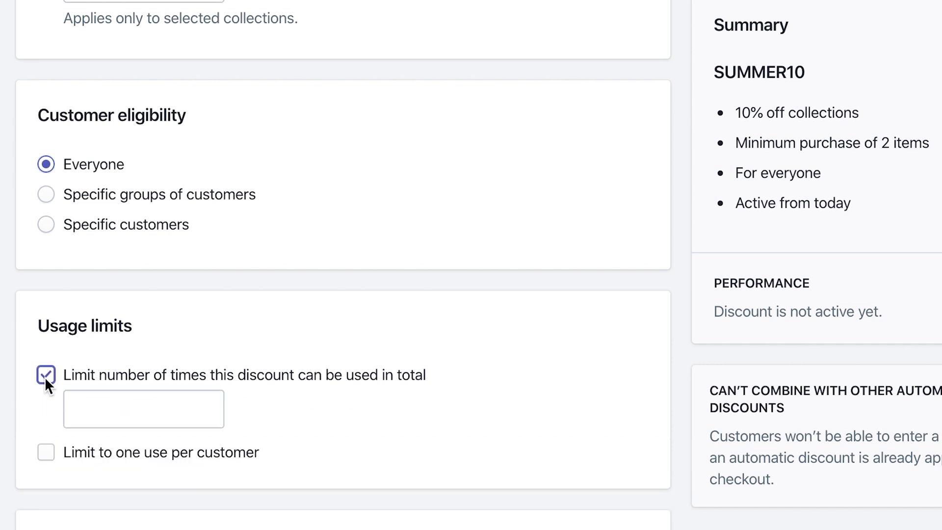
{"action": "left_click", "coordinate": [83, 404]}
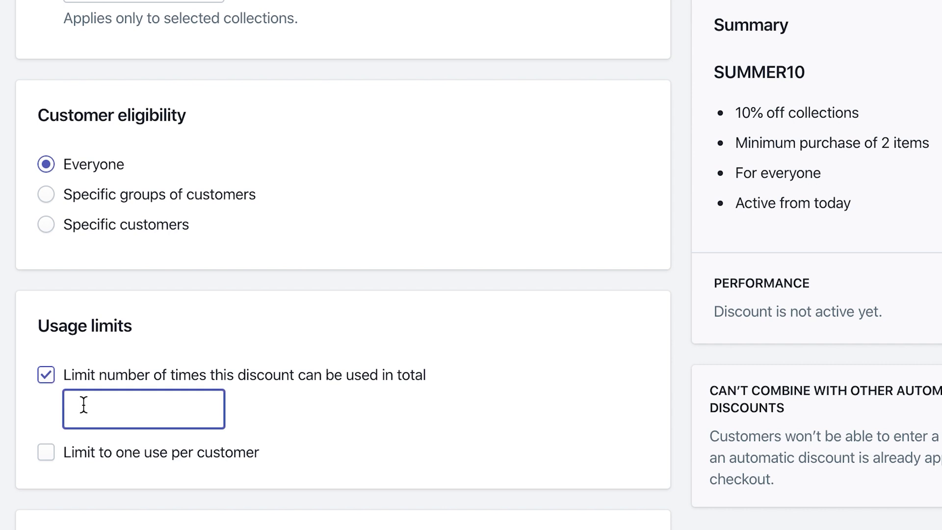
{"action": "type", "text": "100"}
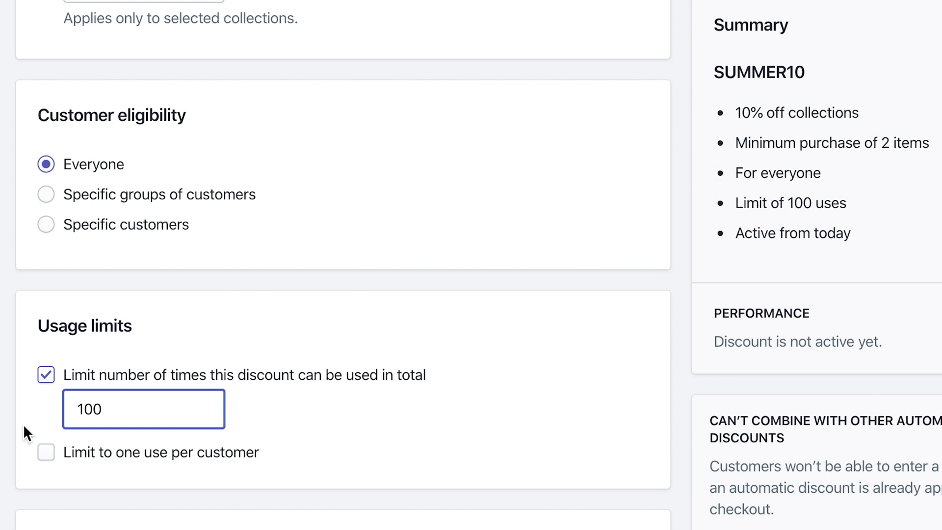
{"action": "left_click", "coordinate": [45, 374]}
{"action": "left_click", "coordinate": [45, 403]}
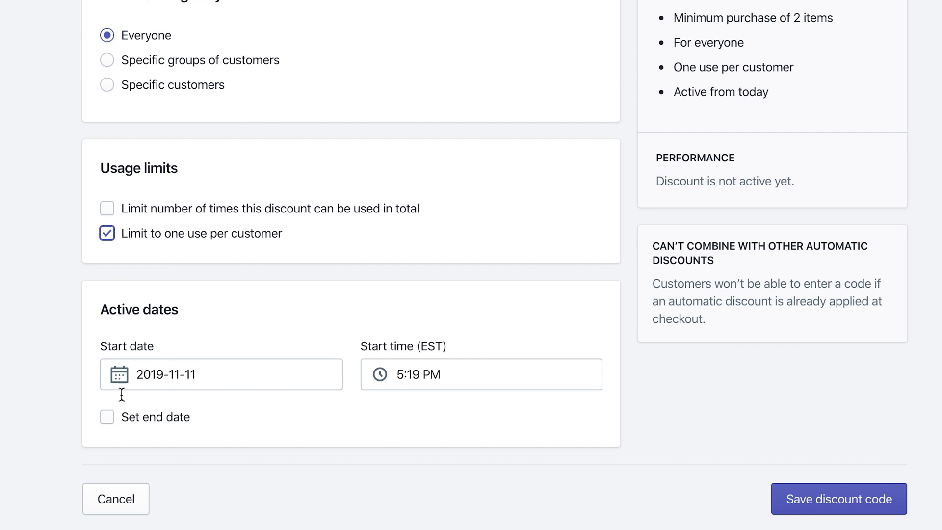
Step: Enable an end date, which defaults to 2019-11-11 at 5:19 PM
{"action": "left_click", "coordinate": [106, 419]}
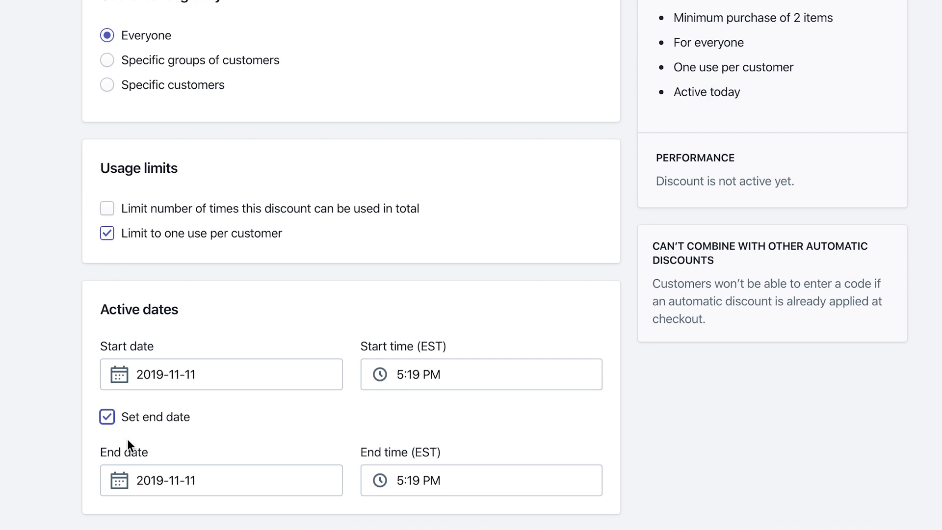
{"action": "scroll", "coordinate": [69, 395], "scroll_direction": "down", "scroll_amount": 2}
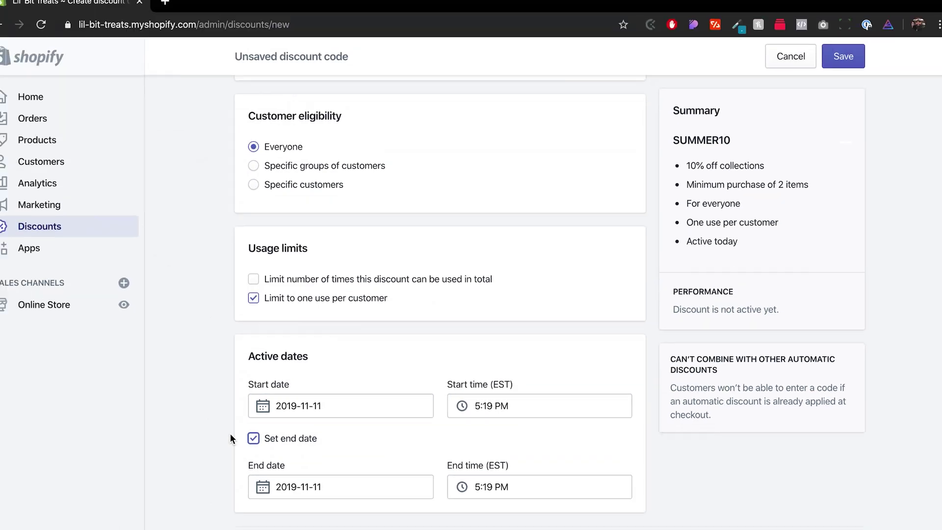
{"action": "scroll", "coordinate": [230, 438], "scroll_direction": "up", "scroll_amount": 12}
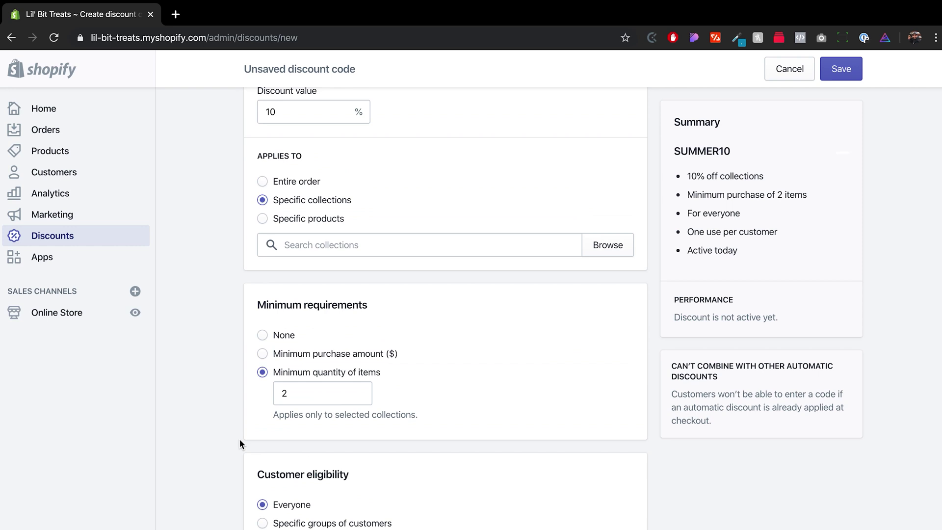
{"action": "scroll", "coordinate": [240, 439], "scroll_direction": "up", "scroll_amount": 3}
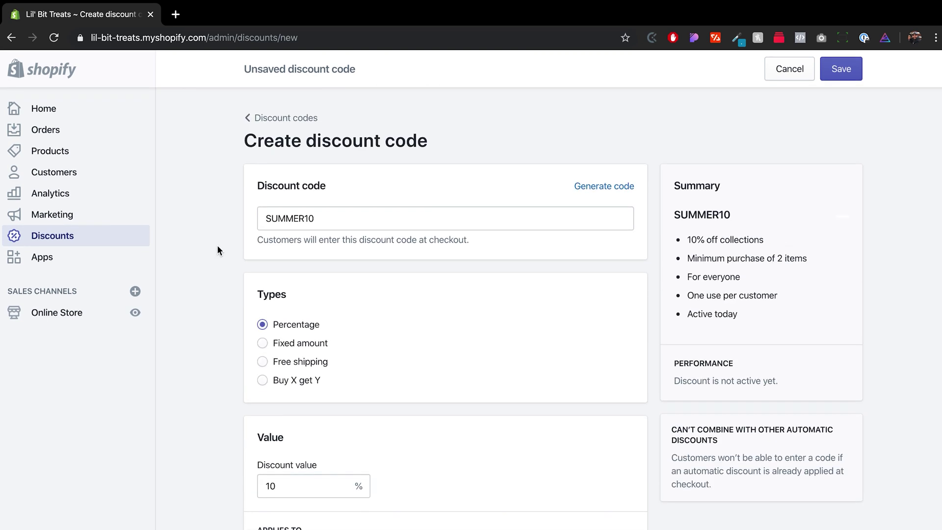
Step: Try a $10.00 fixed amount, then change the discount type to Free shipping
{"action": "scroll", "coordinate": [224, 437], "scroll_direction": "down", "scroll_amount": 3}
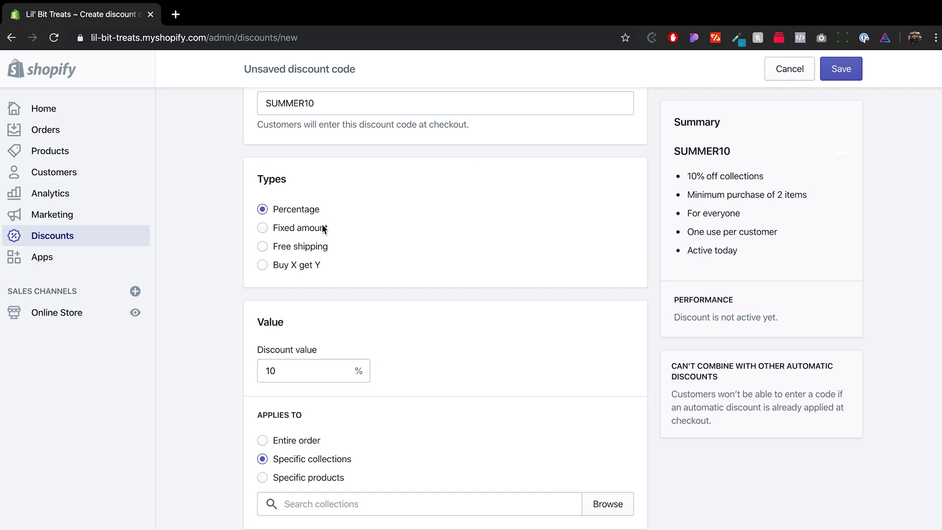
{"action": "left_click", "coordinate": [263, 228]}
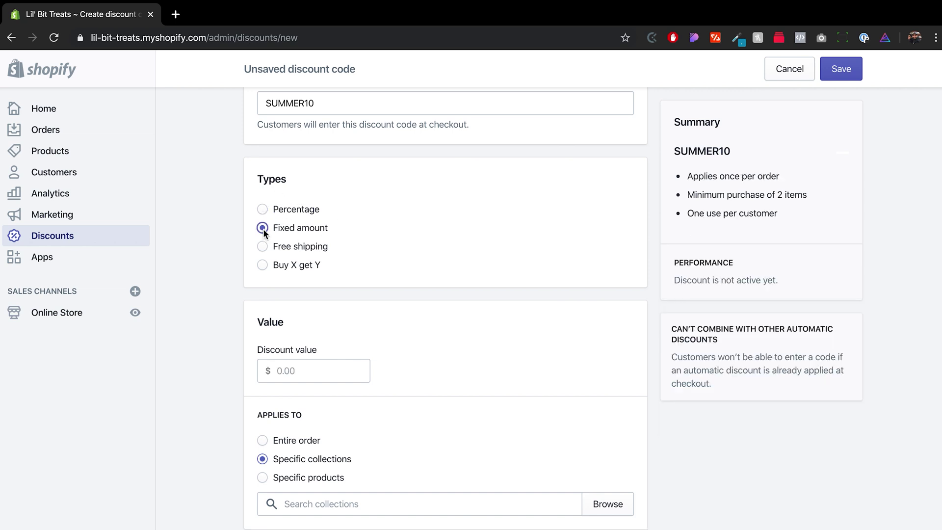
{"action": "left_click", "coordinate": [284, 369]}
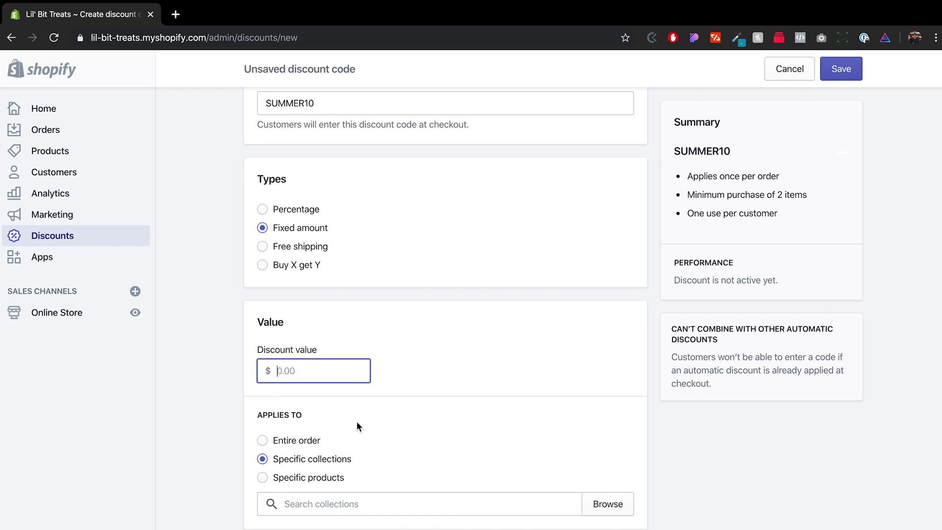
{"action": "type", "text": "10"}
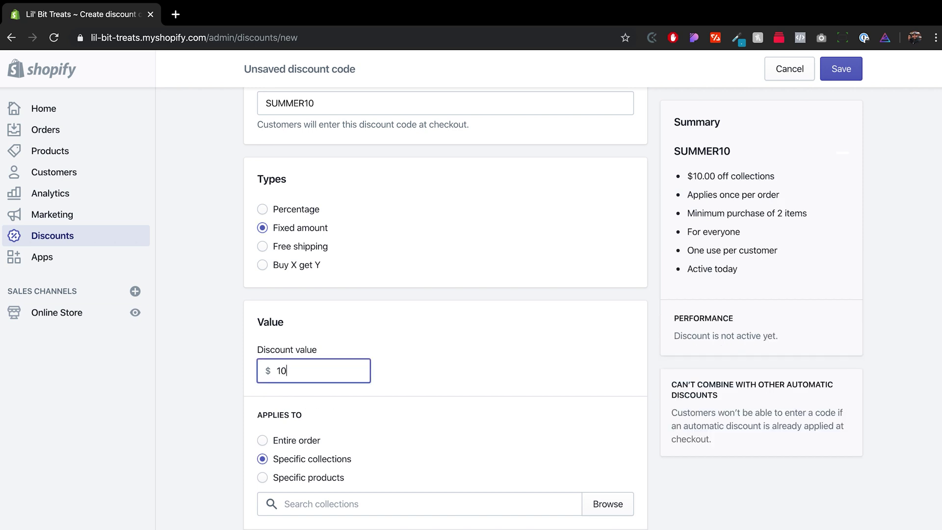
{"action": "left_click", "coordinate": [496, 416]}
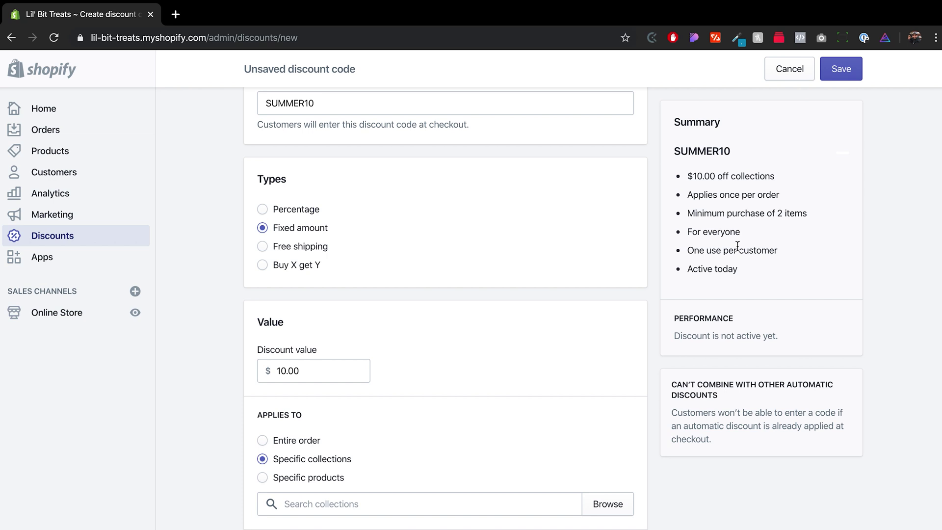
{"action": "left_click", "coordinate": [262, 247]}
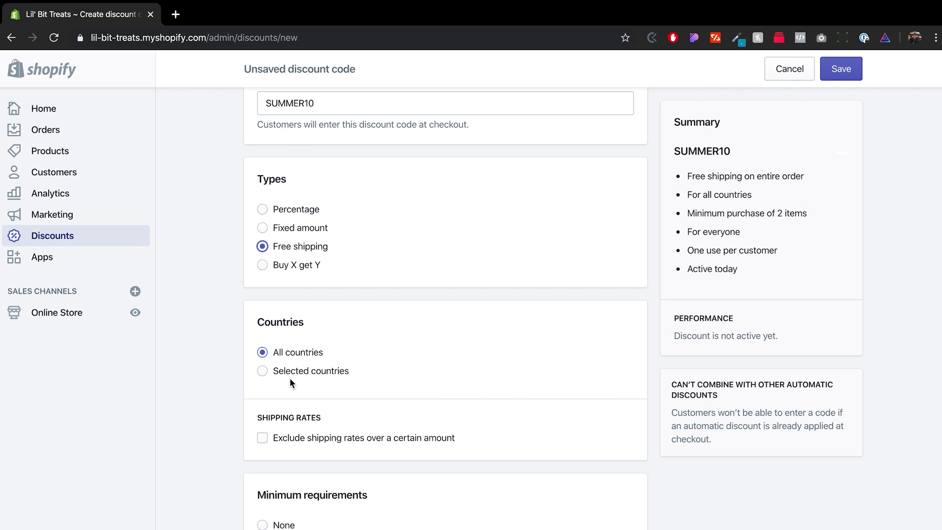
Step: Switch the type to Buy X get Y and review its Customer buys/gets sections
{"action": "left_click", "coordinate": [262, 268]}
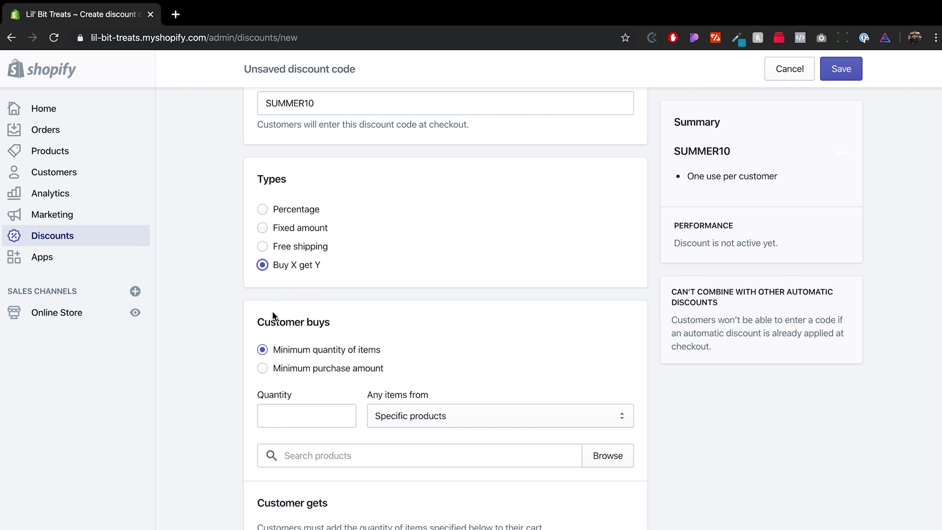
{"action": "scroll", "coordinate": [222, 332], "scroll_direction": "down", "scroll_amount": 3}
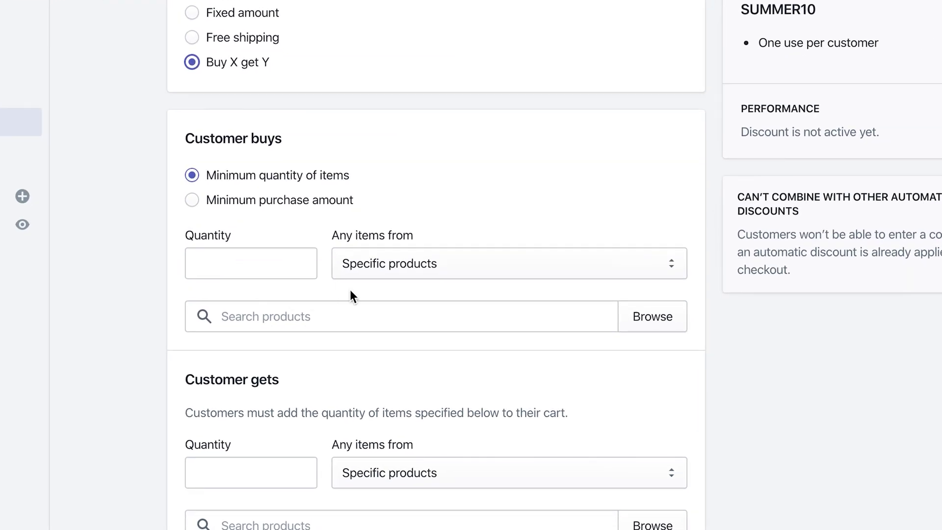
{"action": "scroll", "coordinate": [315, 336], "scroll_direction": "down", "scroll_amount": 2}
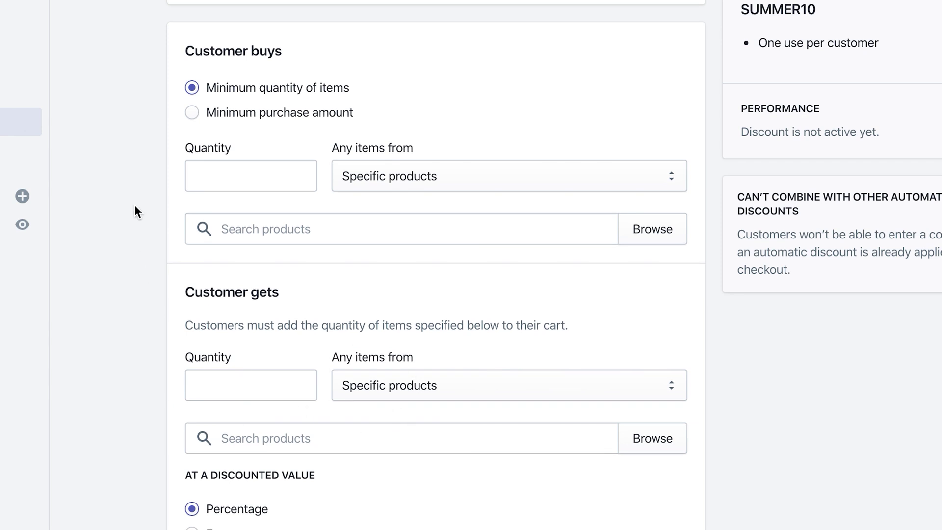
{"action": "scroll", "coordinate": [135, 205], "scroll_direction": "down", "scroll_amount": 2}
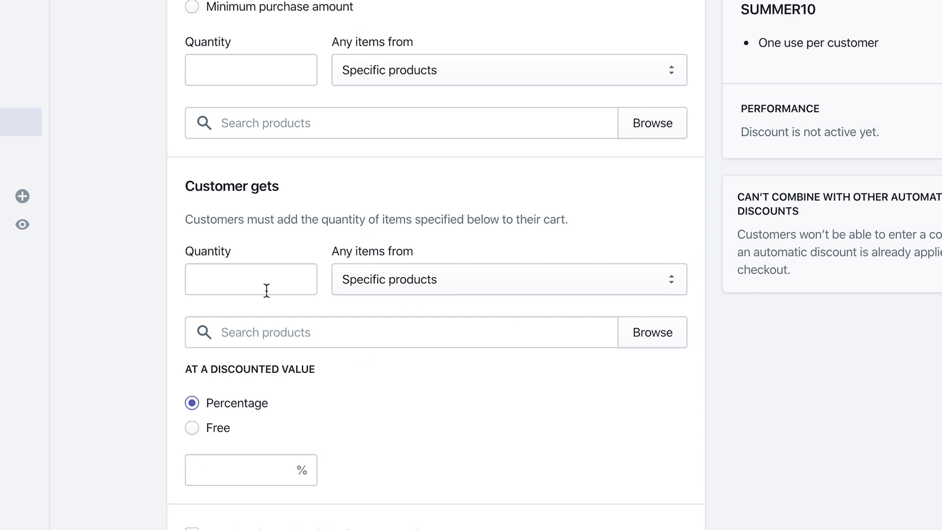
{"action": "scroll", "coordinate": [266, 290], "scroll_direction": "up", "scroll_amount": 10}
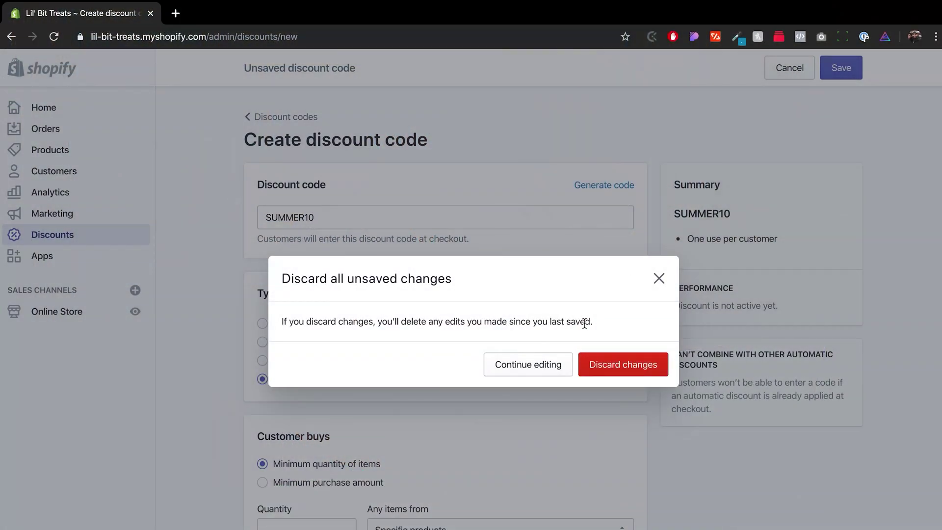
Step: Discard the unsaved SUMMER10 code and go to the automatic discounts list
{"action": "left_click", "coordinate": [599, 363]}
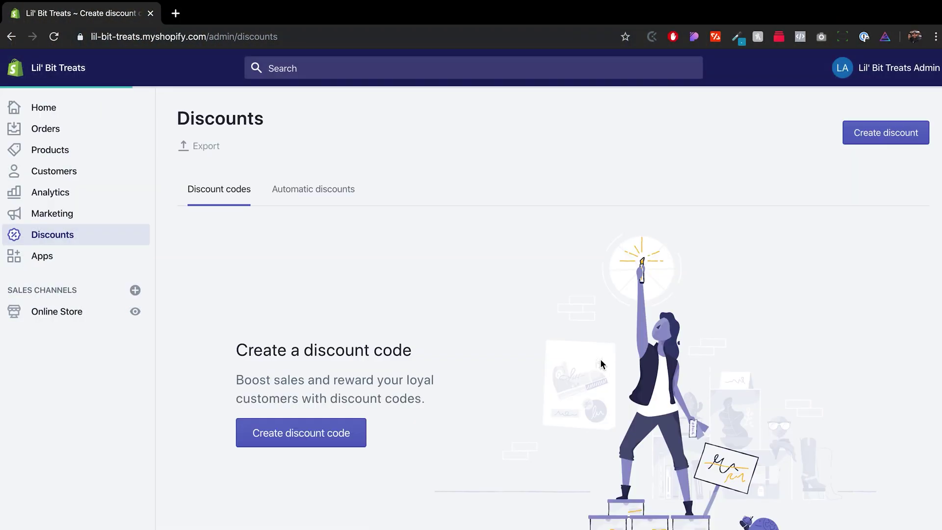
{"action": "left_click", "coordinate": [304, 189]}
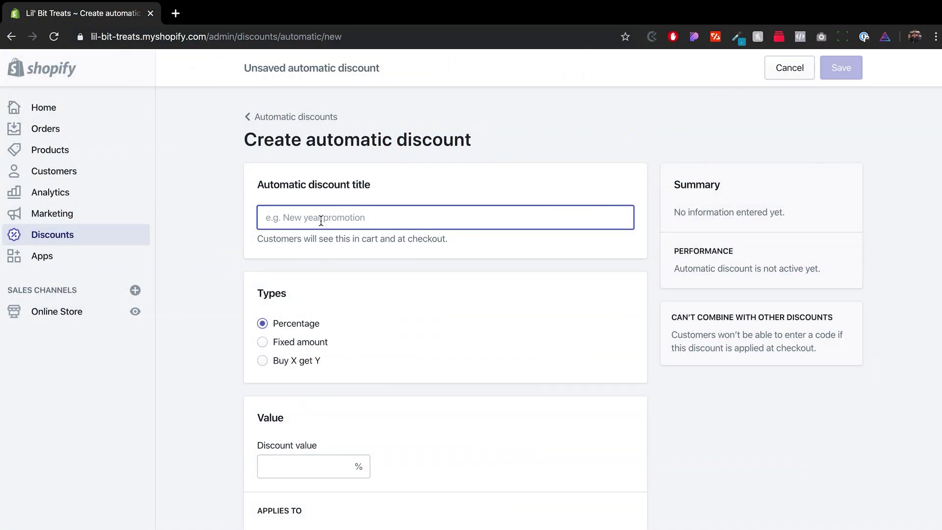
Step: Title it 'Wholesale pricing', set a $10.00 fixed amount, applied to specific products
{"action": "type", "text": "Wholesale"}
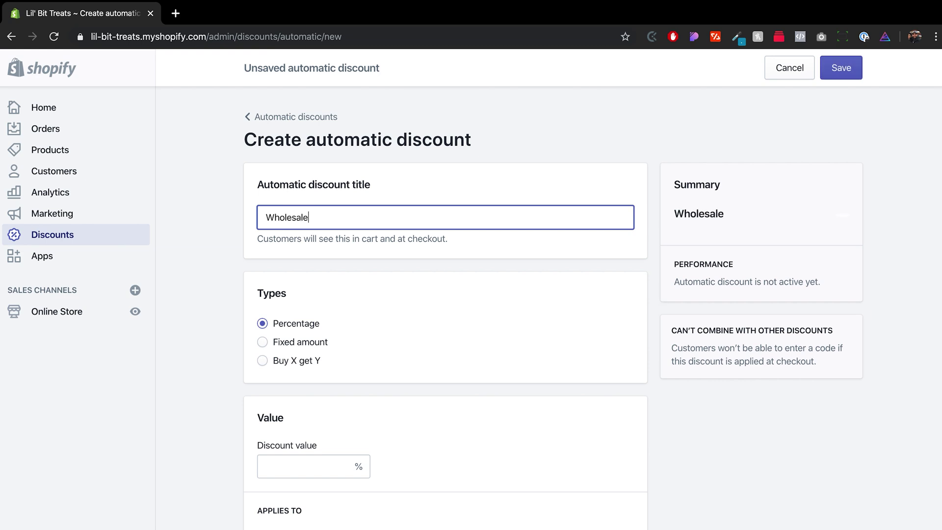
{"action": "type", "text": " pricing"}
{"action": "scroll", "coordinate": [284, 290], "scroll_direction": "down", "scroll_amount": 3}
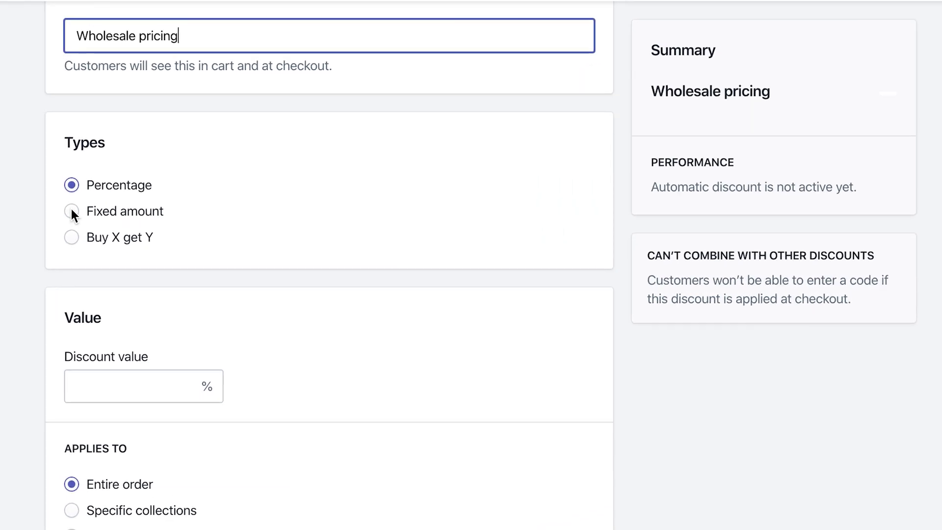
{"action": "left_click", "coordinate": [73, 212]}
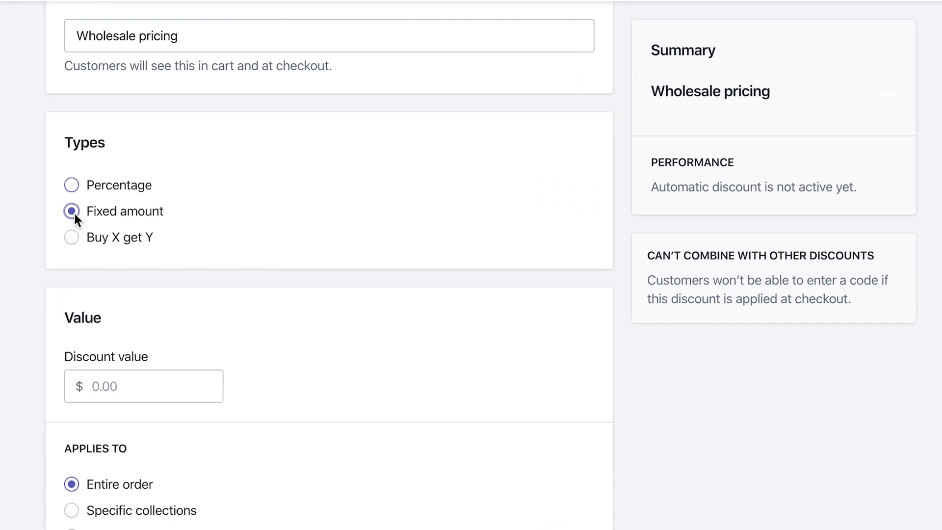
{"action": "left_click", "coordinate": [124, 385]}
{"action": "type", "text": "10"}
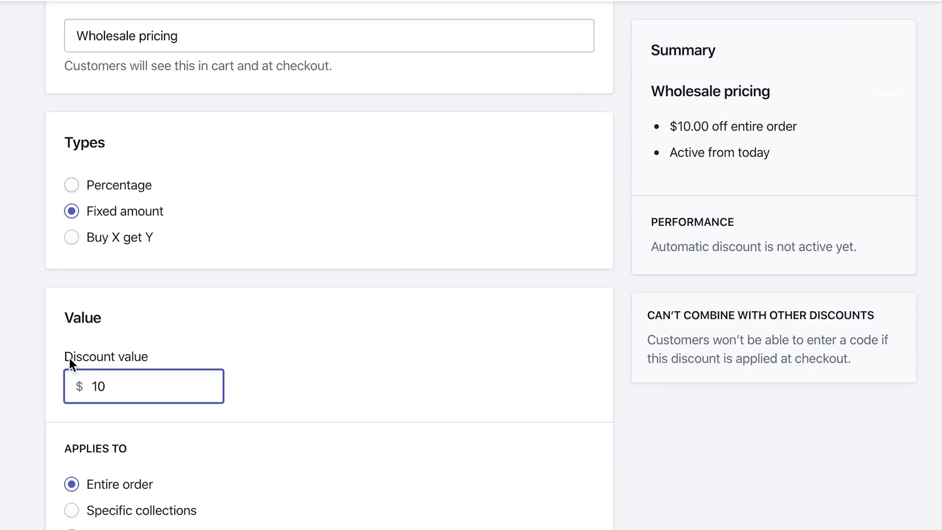
{"action": "scroll", "coordinate": [69, 358], "scroll_direction": "down", "scroll_amount": 3}
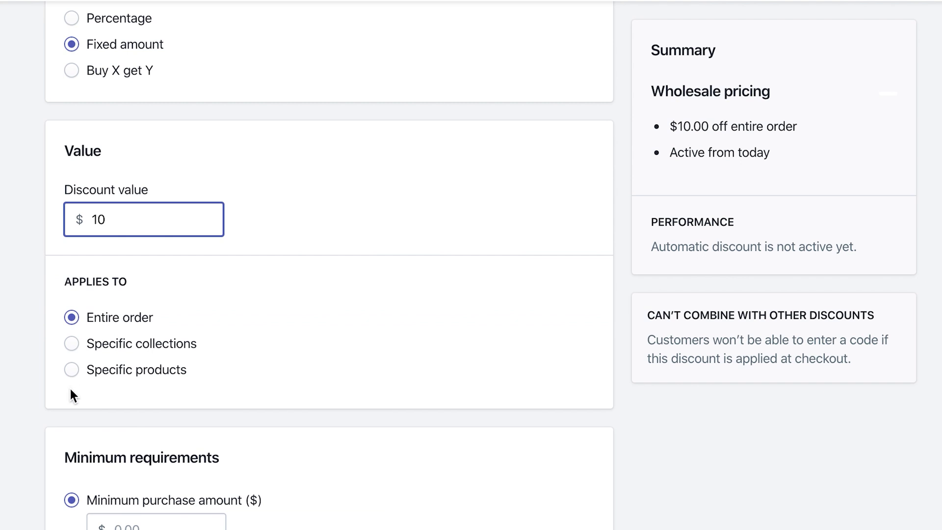
{"action": "left_click", "coordinate": [71, 370]}
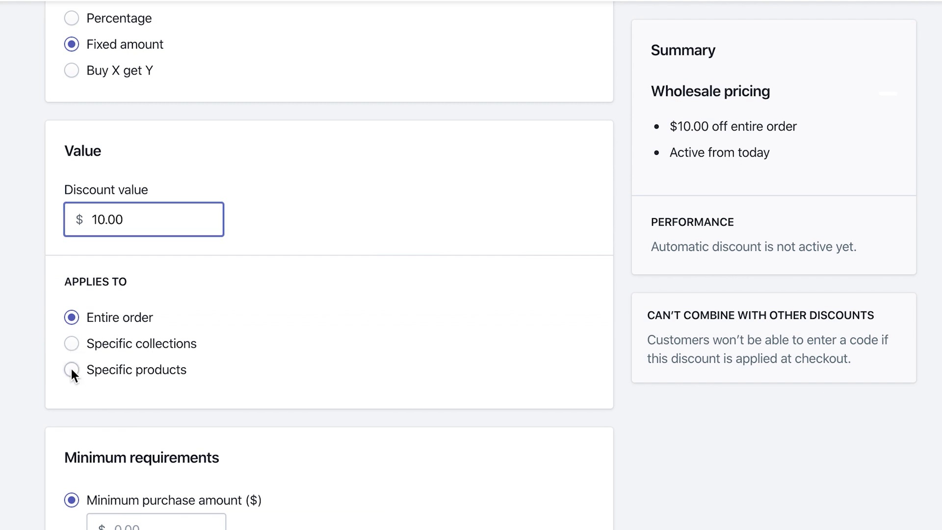
Step: Search the products and add Pumpkin Bones as the only item the discount applies to
{"action": "left_click", "coordinate": [233, 401]}
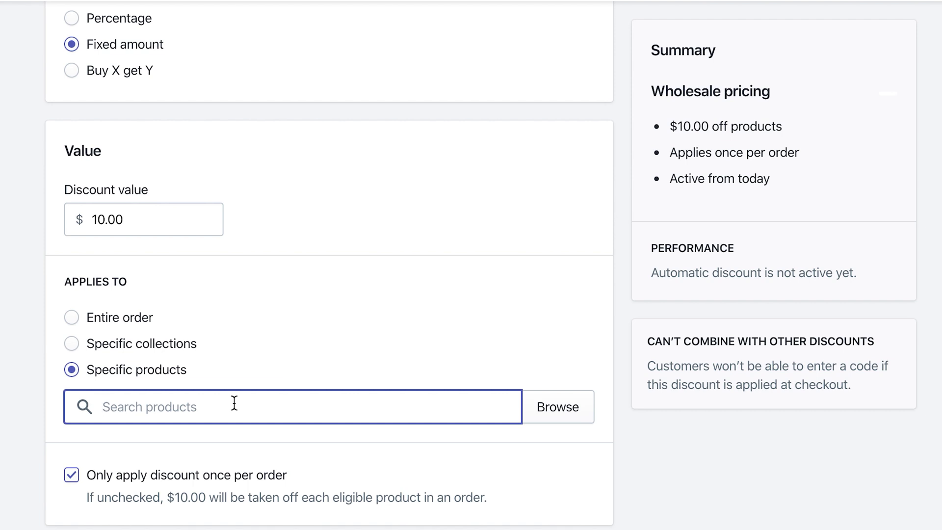
{"action": "type", "text": "do"}
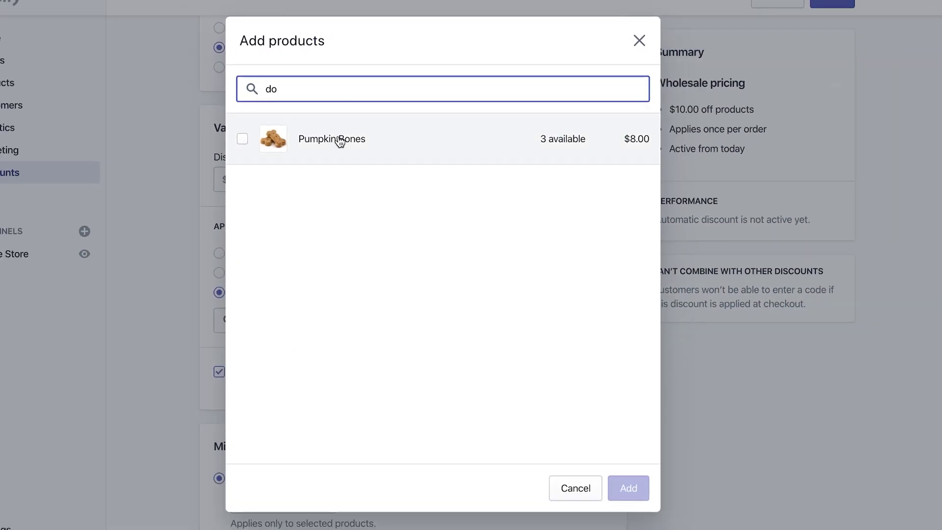
{"action": "left_click", "coordinate": [340, 141]}
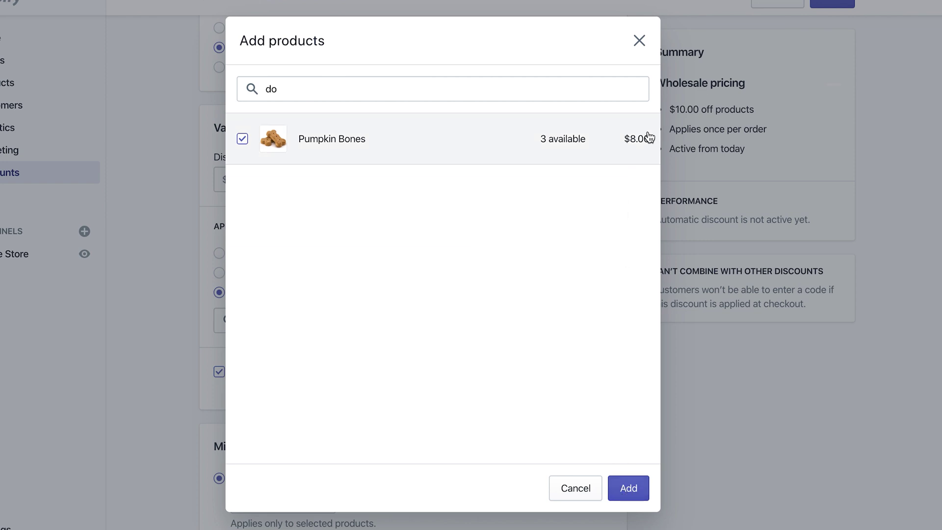
{"action": "left_click", "coordinate": [624, 485]}
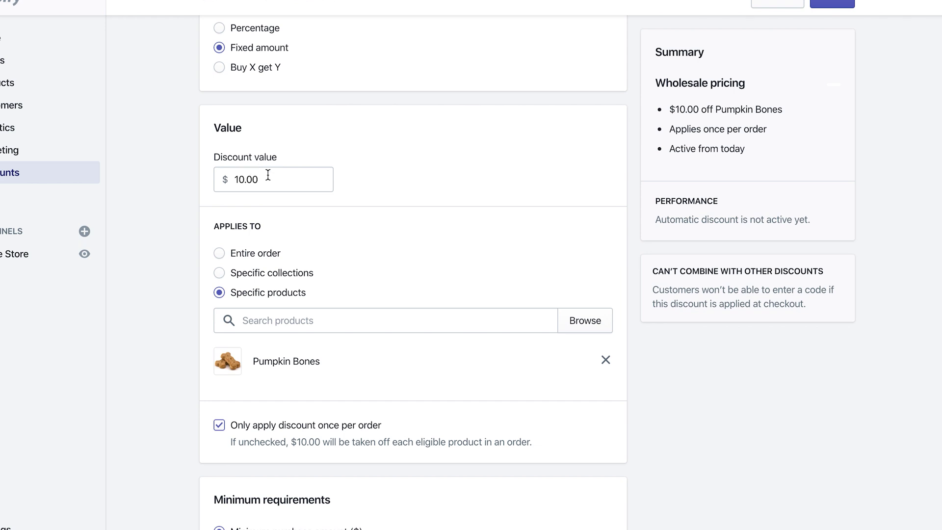
Step: Change the discount value to $4.00, taken off each eligible item
{"action": "left_click_drag", "start_coordinate": [265, 178], "coordinate": [232, 175]}
{"action": "type", "text": "4"}
{"action": "left_click", "coordinate": [191, 270]}
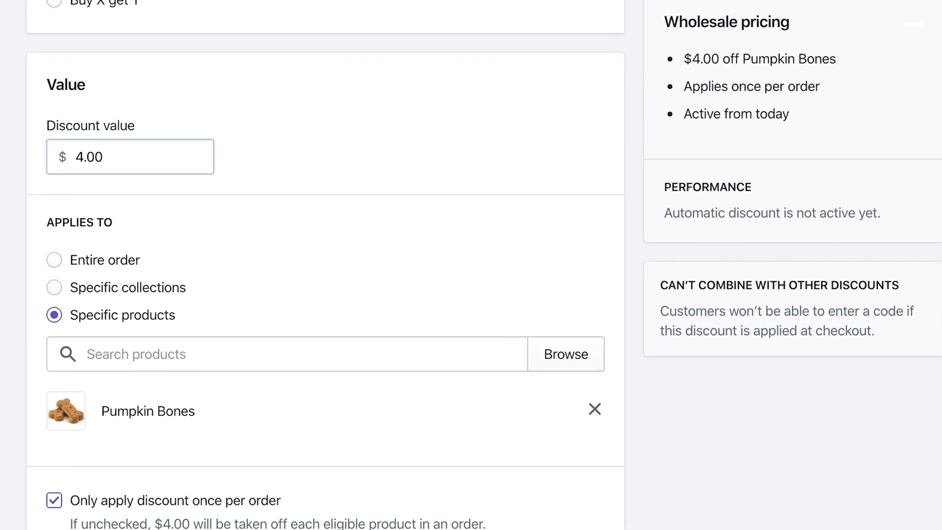
{"action": "scroll", "coordinate": [16, 284], "scroll_direction": "down", "scroll_amount": 3}
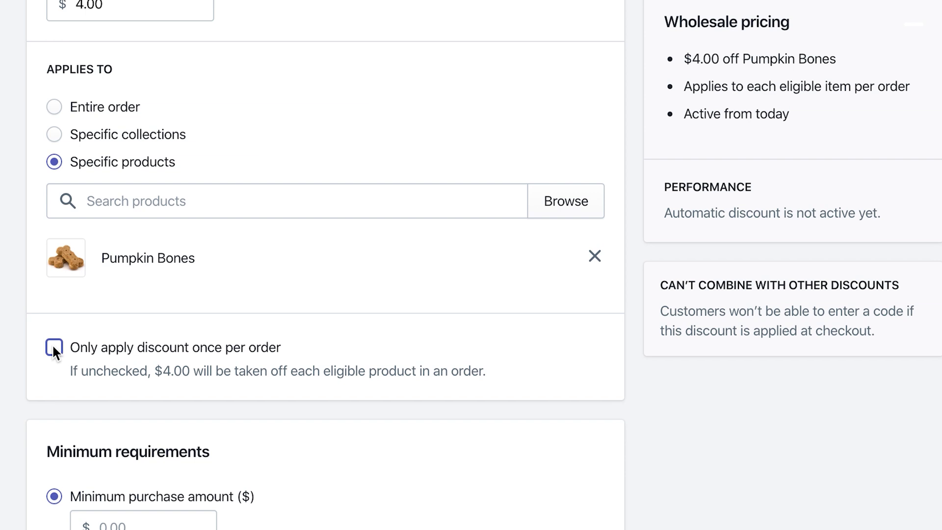
Step: Set Minimum requirements to Minimum quantity of items with a value of 10
{"action": "scroll", "coordinate": [6, 326], "scroll_direction": "down", "scroll_amount": 5}
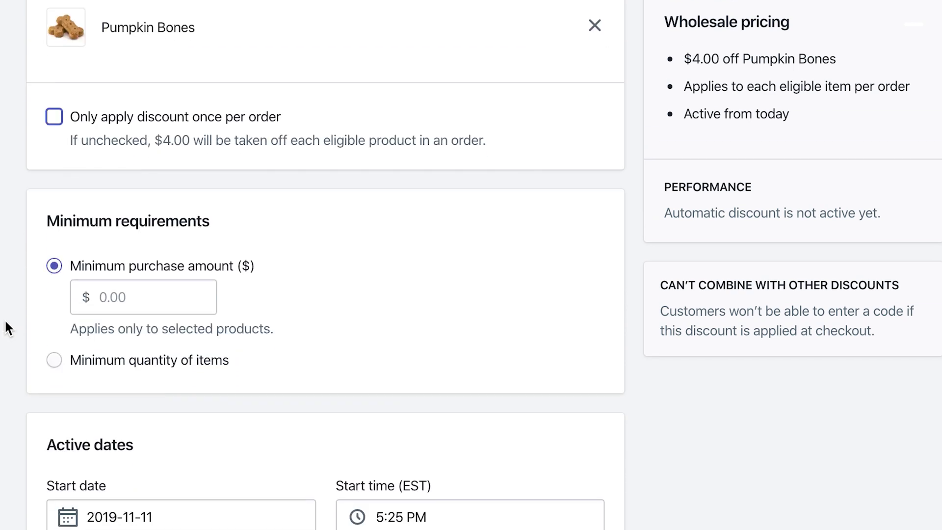
{"action": "left_click", "coordinate": [54, 360]}
{"action": "left_click", "coordinate": [102, 335]}
{"action": "type", "text": "10"}
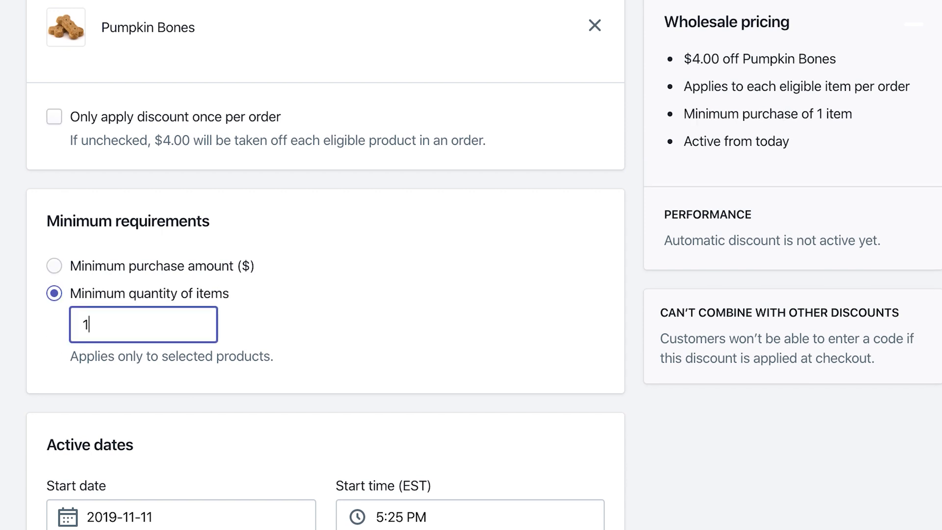
{"action": "left_click", "coordinate": [319, 319]}
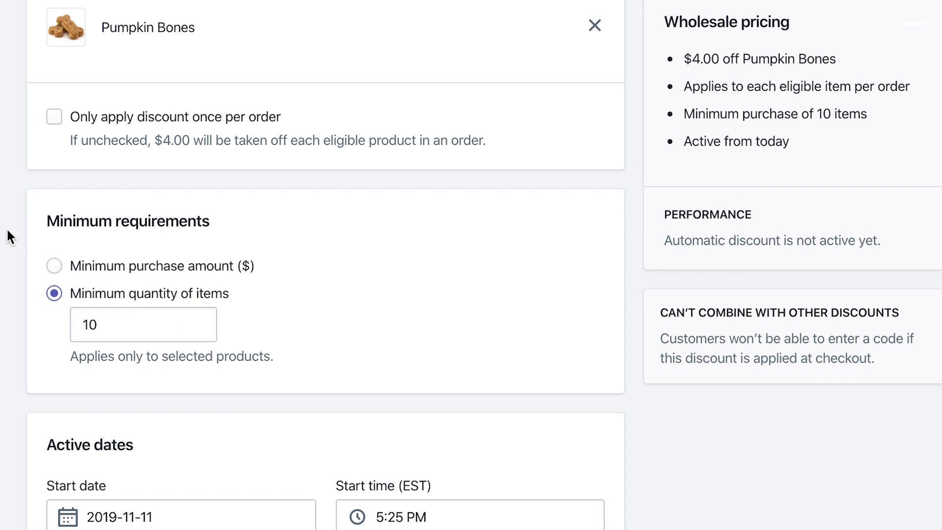
{"action": "scroll", "coordinate": [5, 351], "scroll_direction": "down", "scroll_amount": 1}
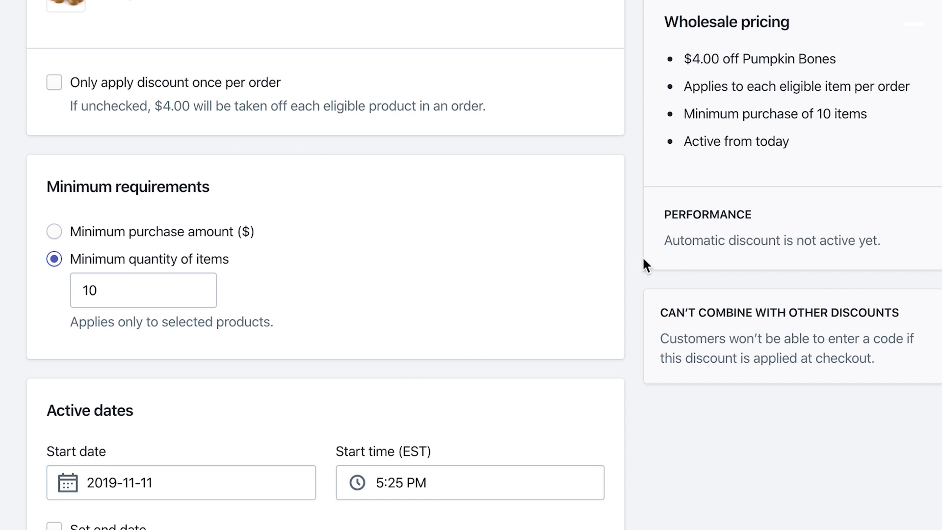
{"action": "scroll", "coordinate": [581, 403], "scroll_direction": "up", "scroll_amount": 15}
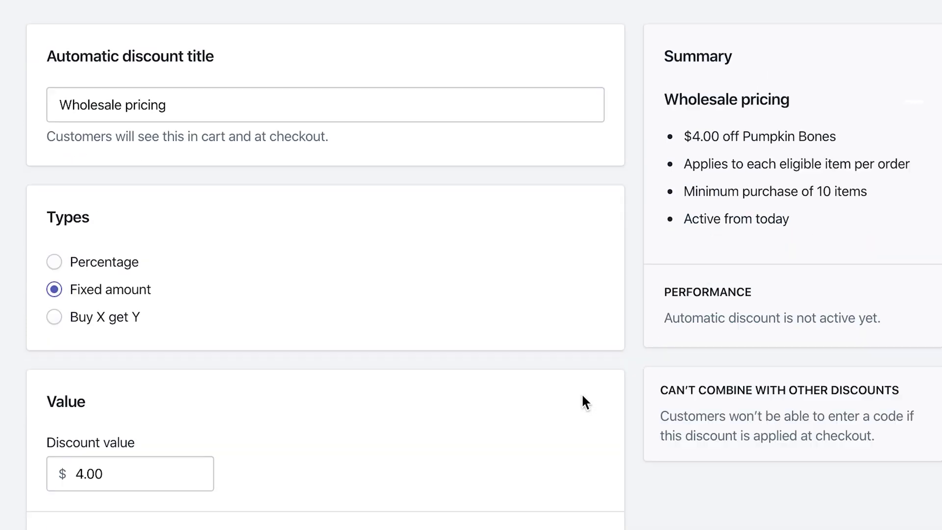
{"action": "scroll", "coordinate": [582, 393], "scroll_direction": "up", "scroll_amount": 1}
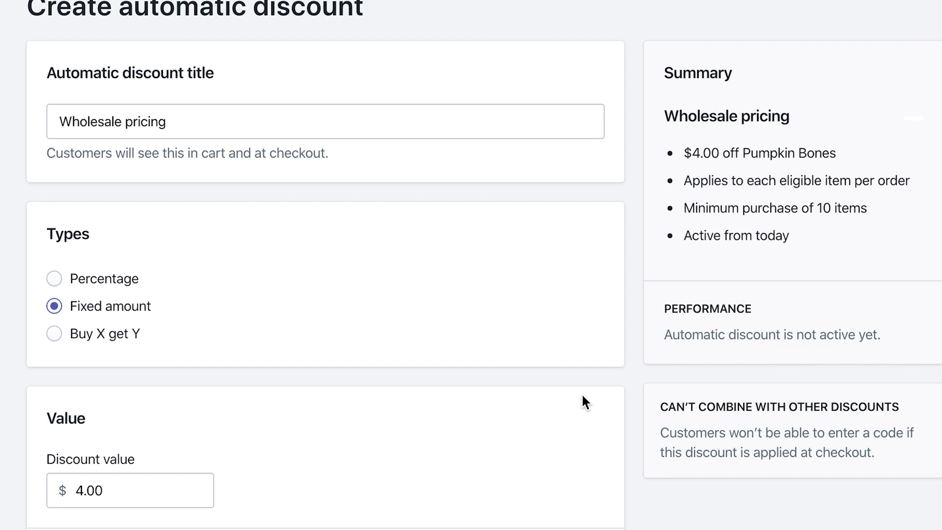